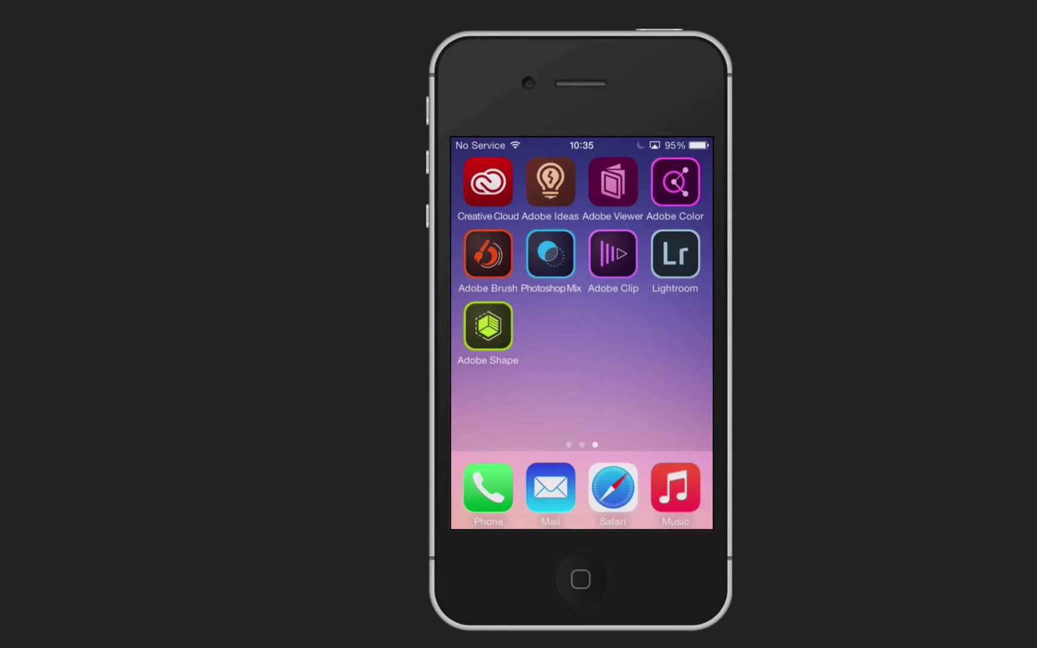
Step: Launch the Adobe Shape app from the iPhone home screen
click(488, 326)
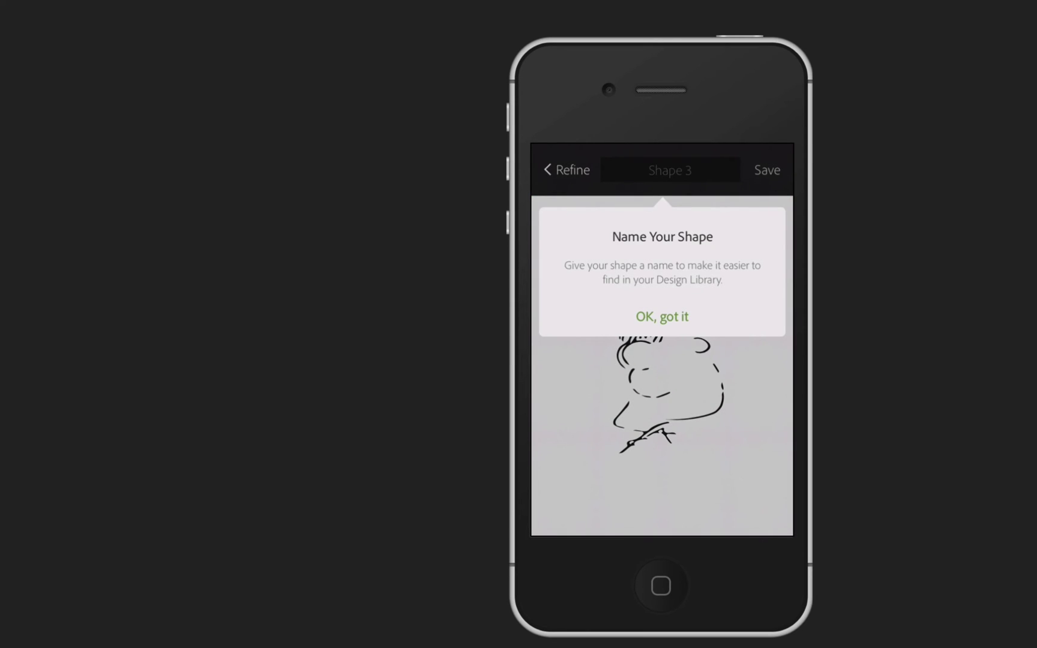
Step: Dismiss the naming tip and name the new shape 'Doodle'
click(662, 316)
click(670, 170)
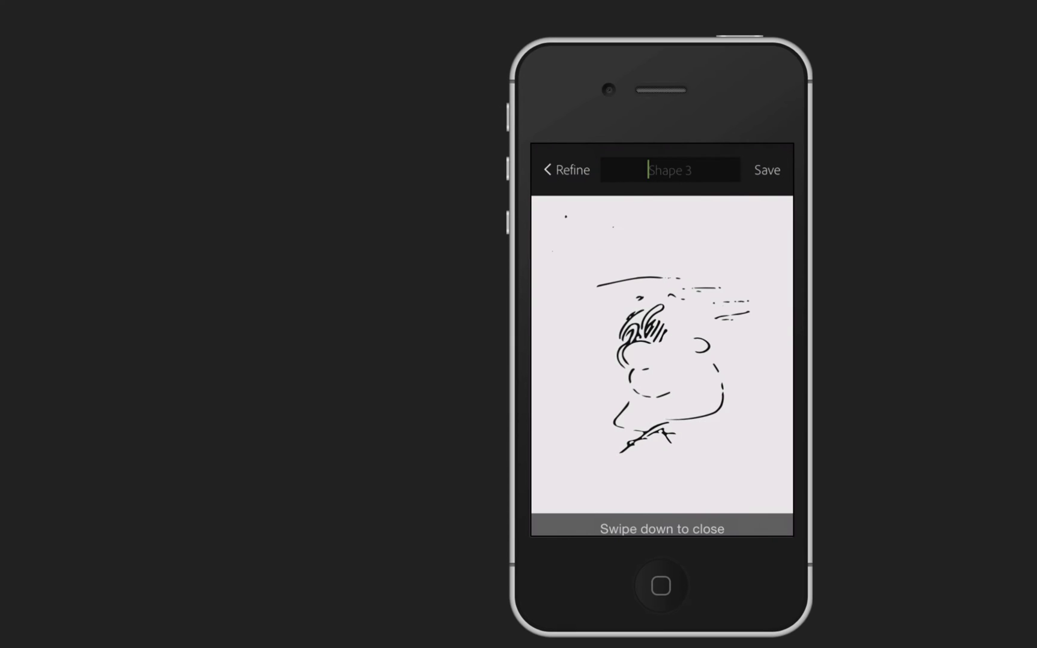
text(D)
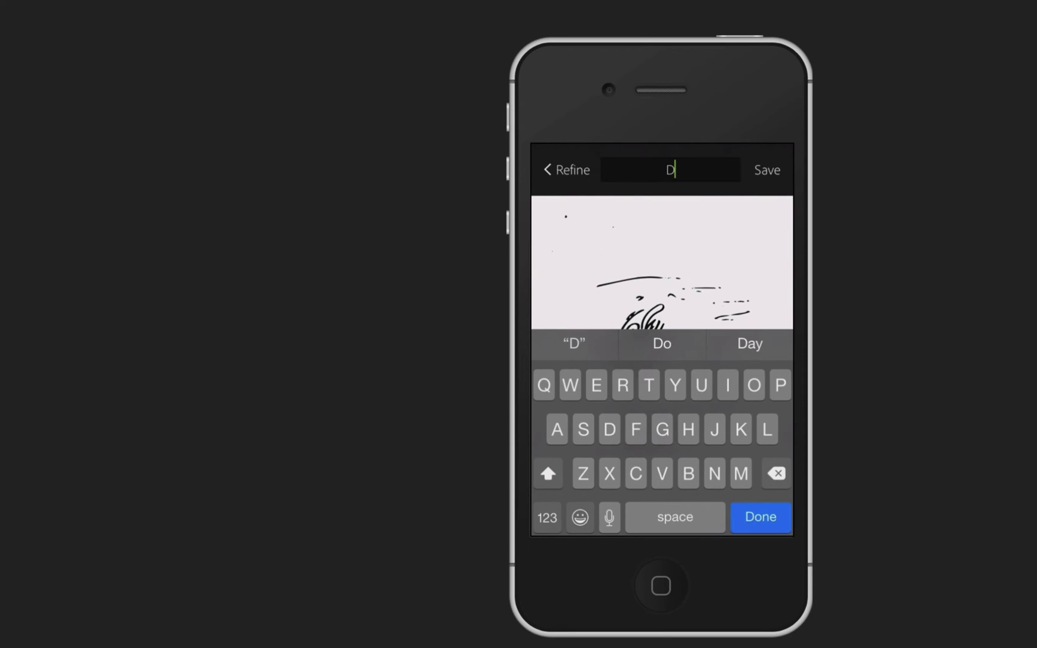
text(ood)
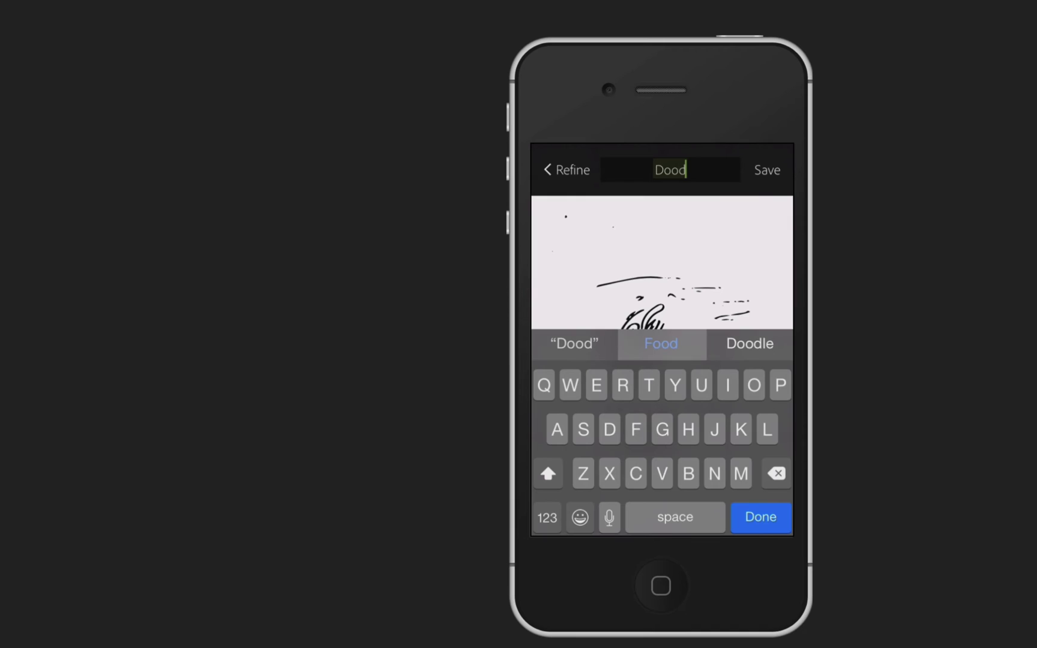
text(le)
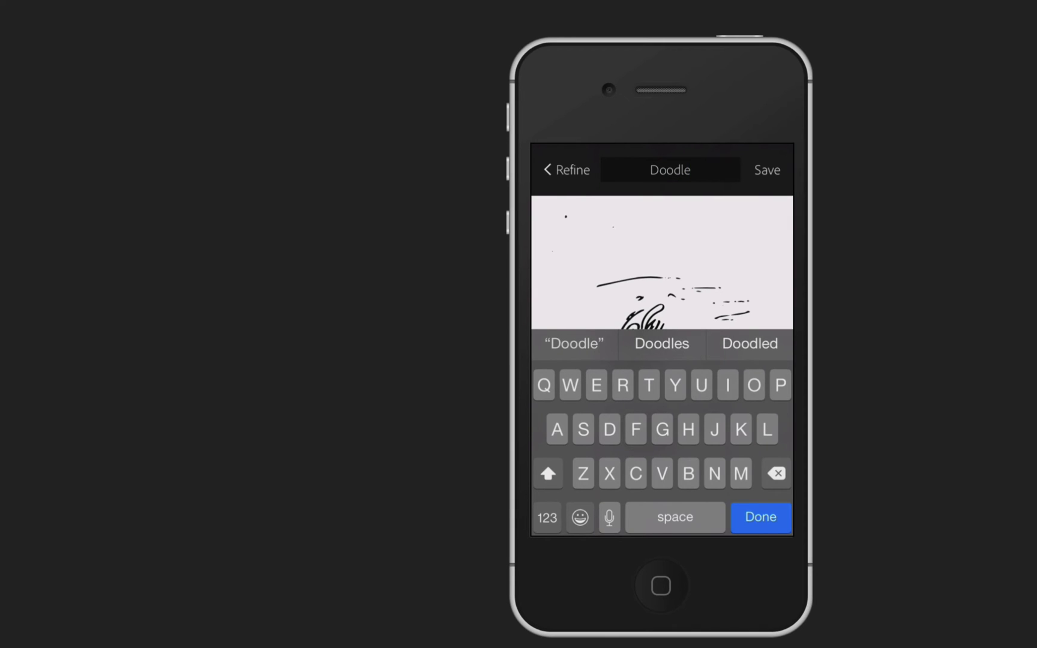
key(Return)
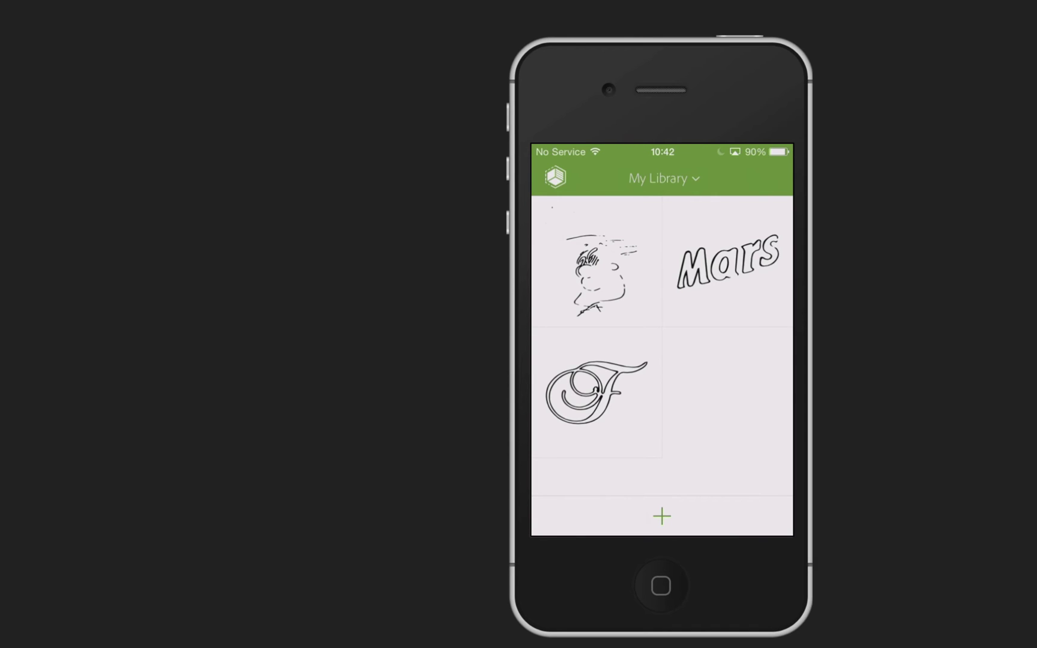
Step: Preview the F and Mars shapes, check the libraries list, and open Settings
click(597, 393)
click(727, 261)
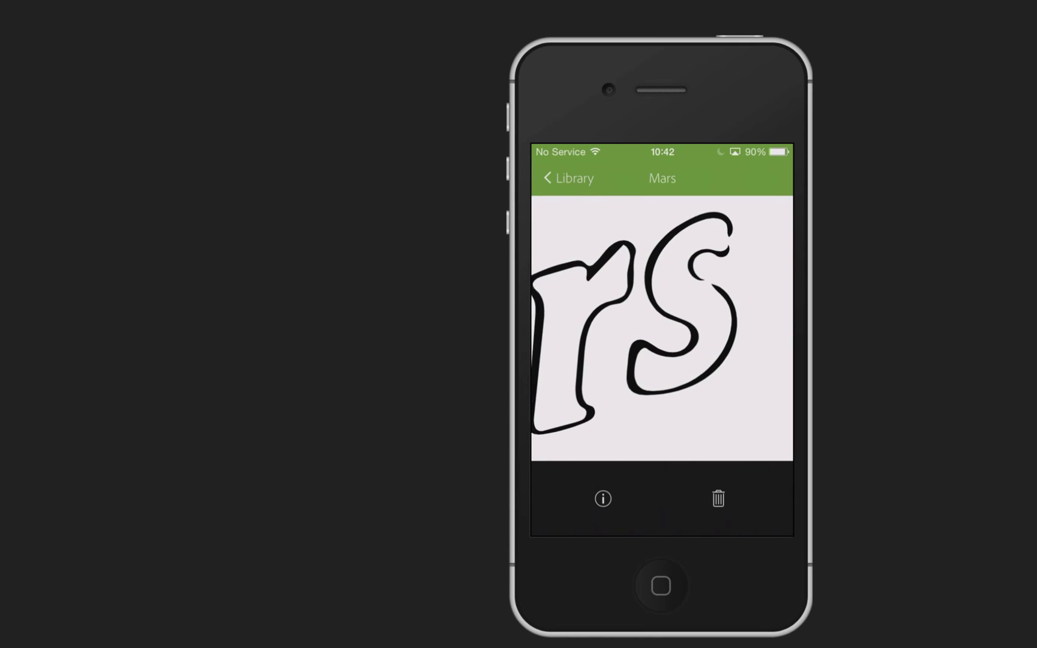
click(567, 178)
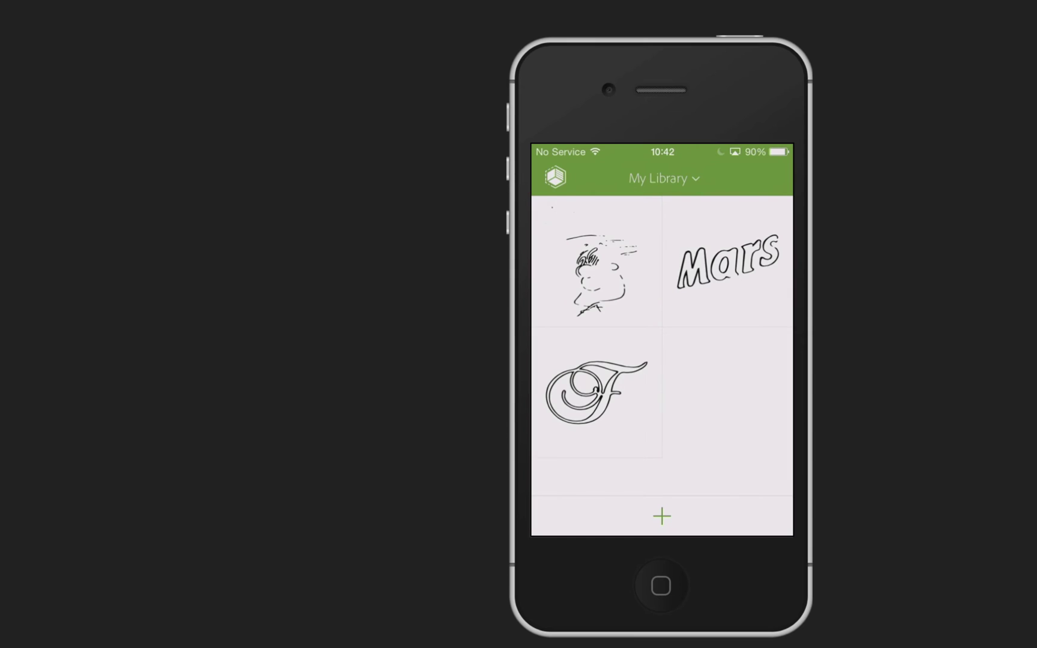
click(663, 178)
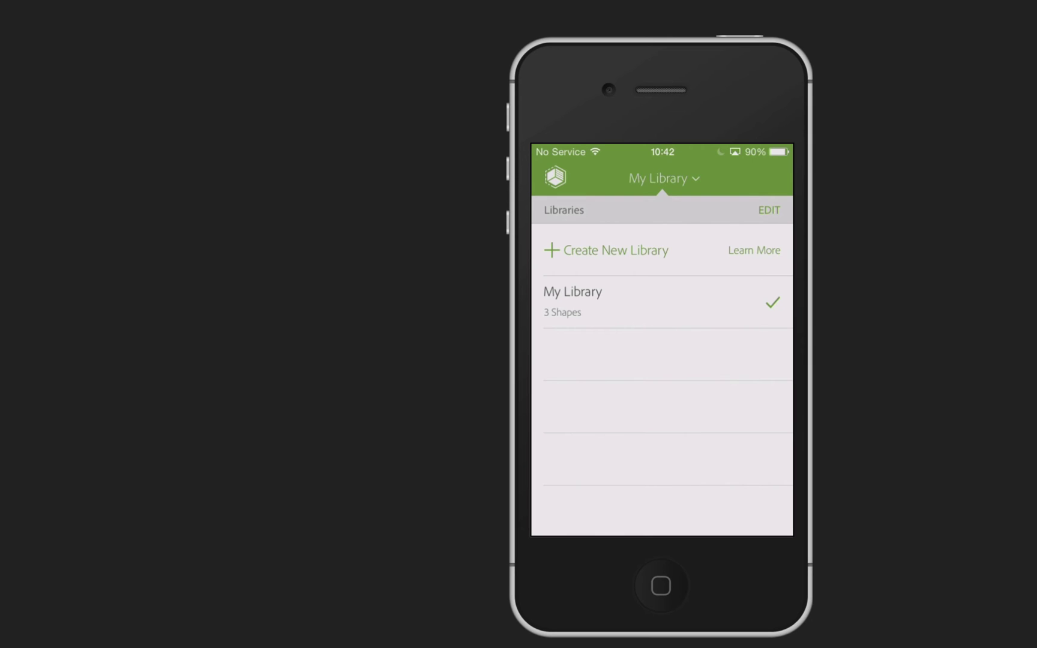
click(555, 177)
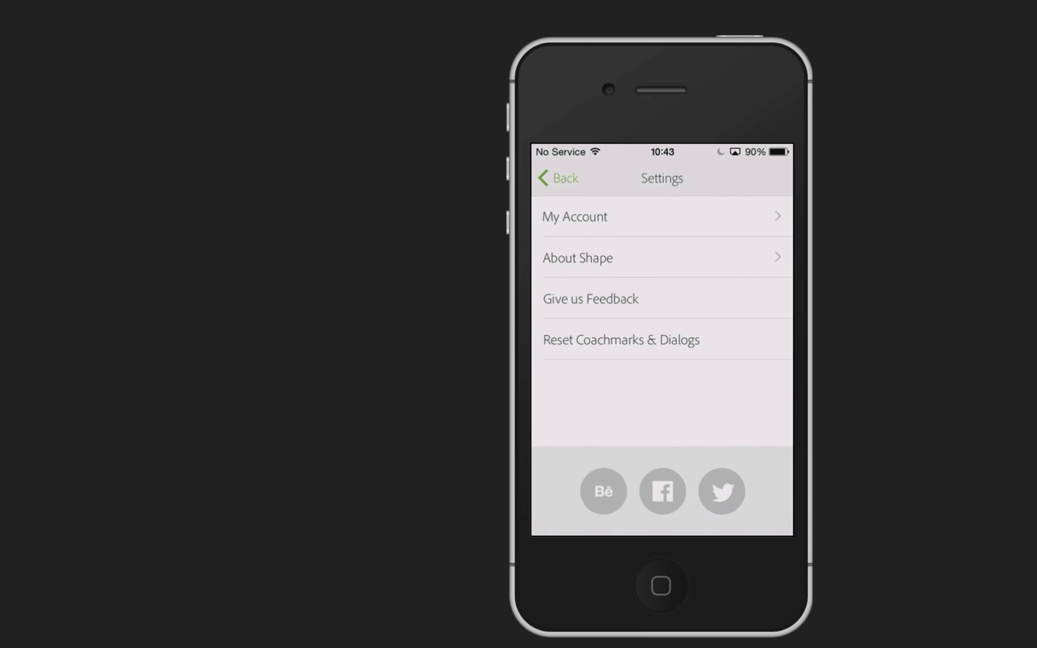
Step: Read the About Shape version notes and return to the Settings list
click(578, 257)
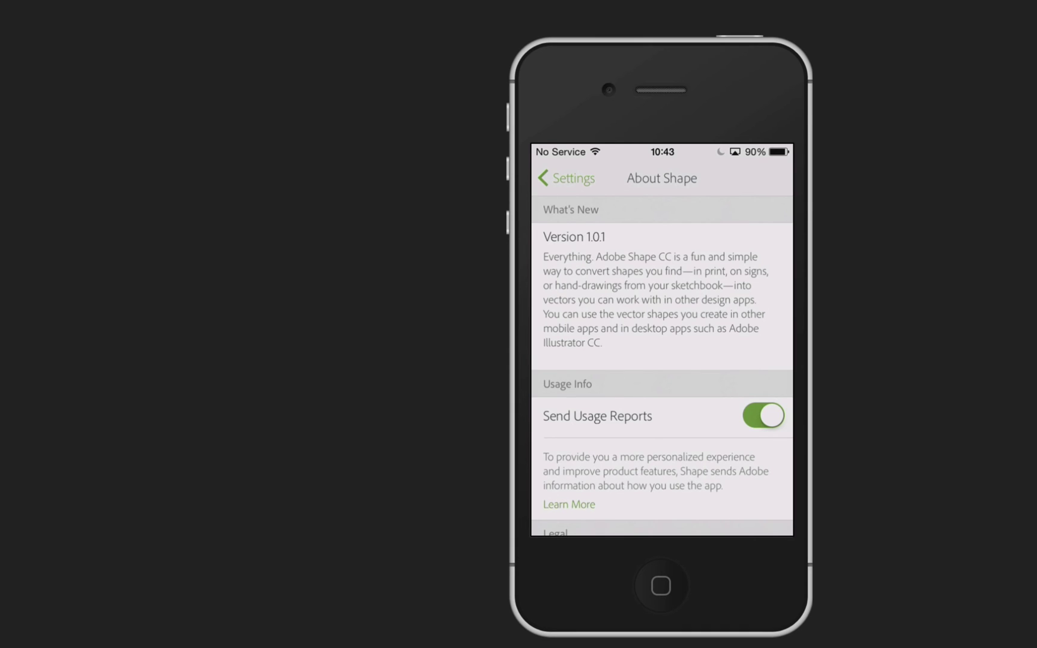
click(567, 178)
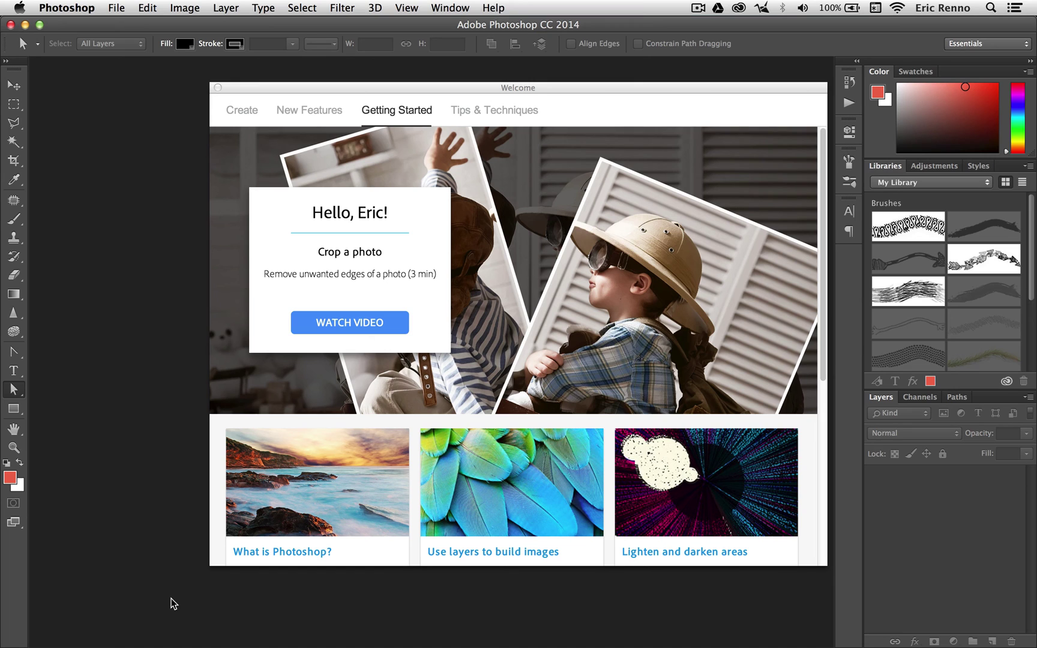
Step: Close Photoshop's Welcome window, leaving the My Library brushes listed
scroll(576, 397, down, 5)
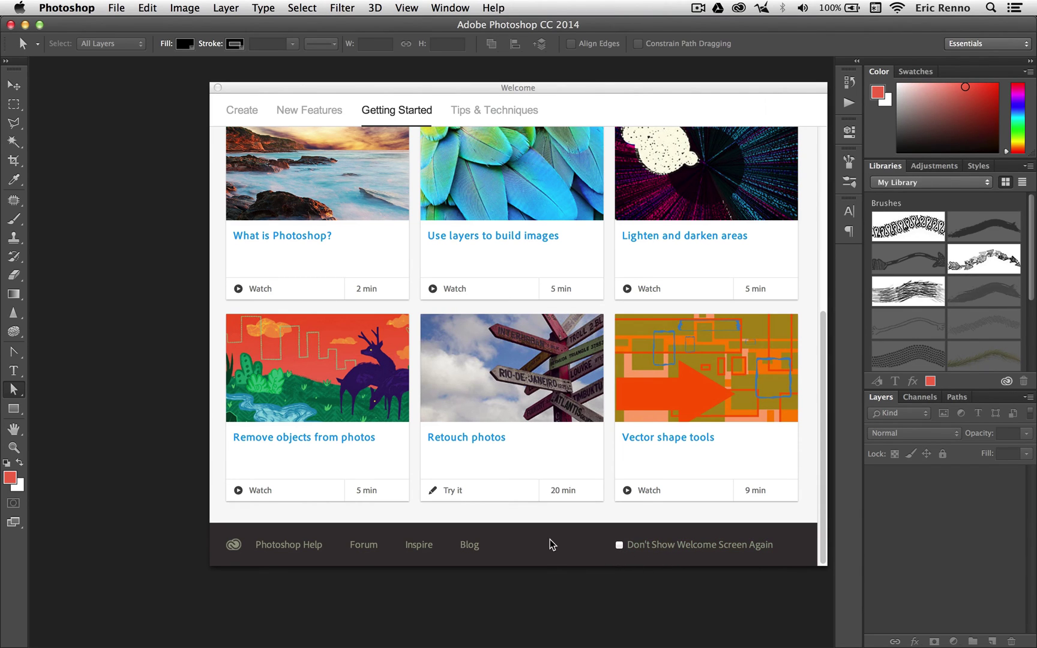
scroll(549, 543, up, 5)
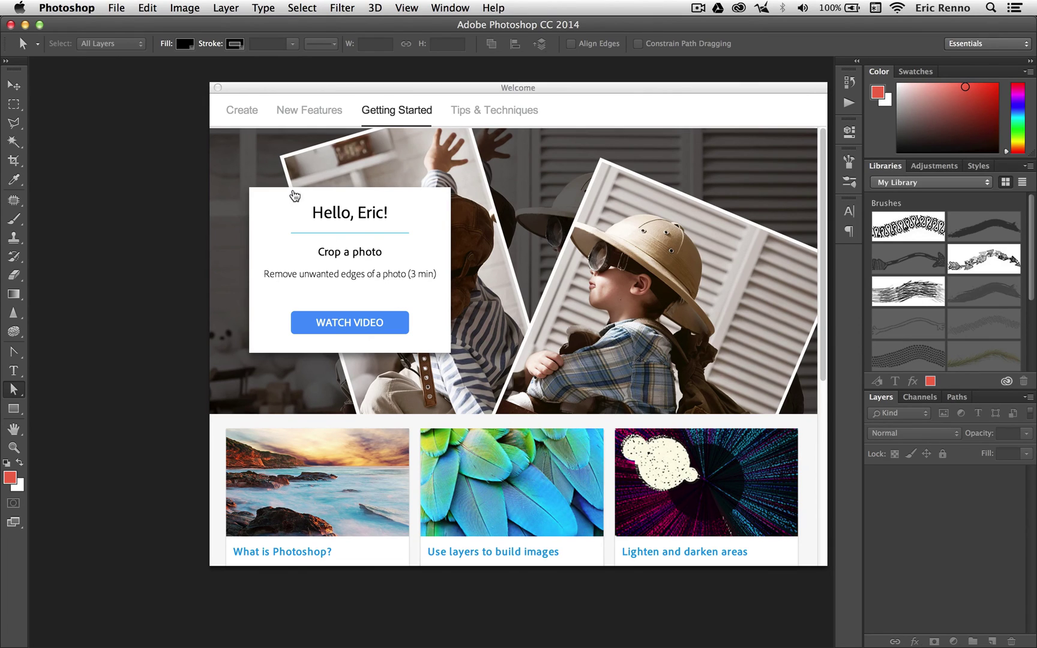
click(218, 87)
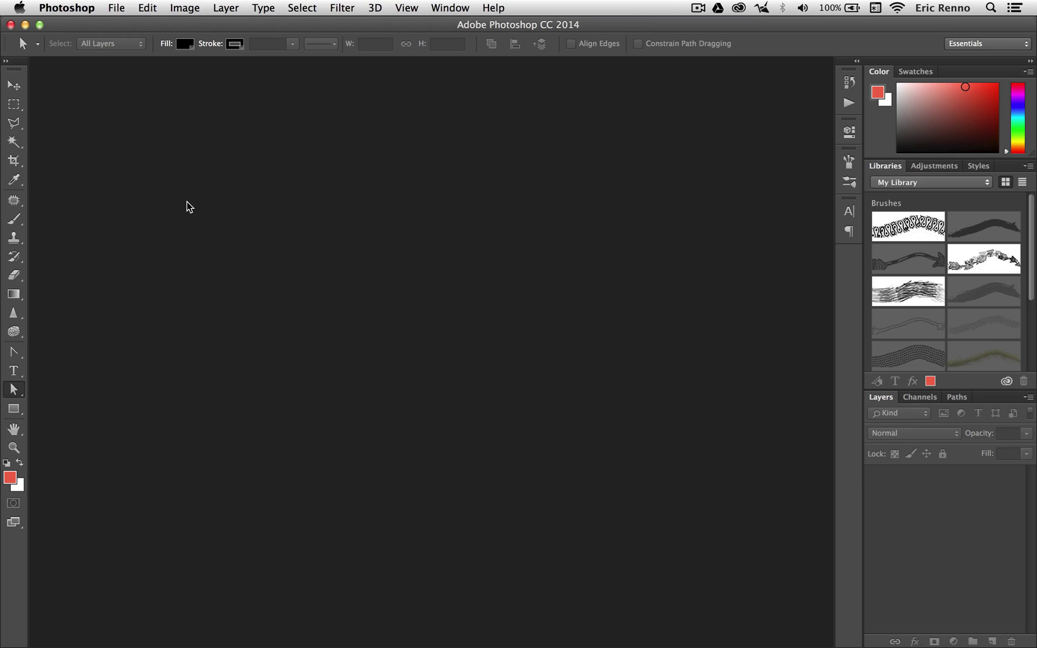
Step: Scroll the Libraries panel past the Brushes to show the Mars and F graphics
mouse_move(1033, 243)
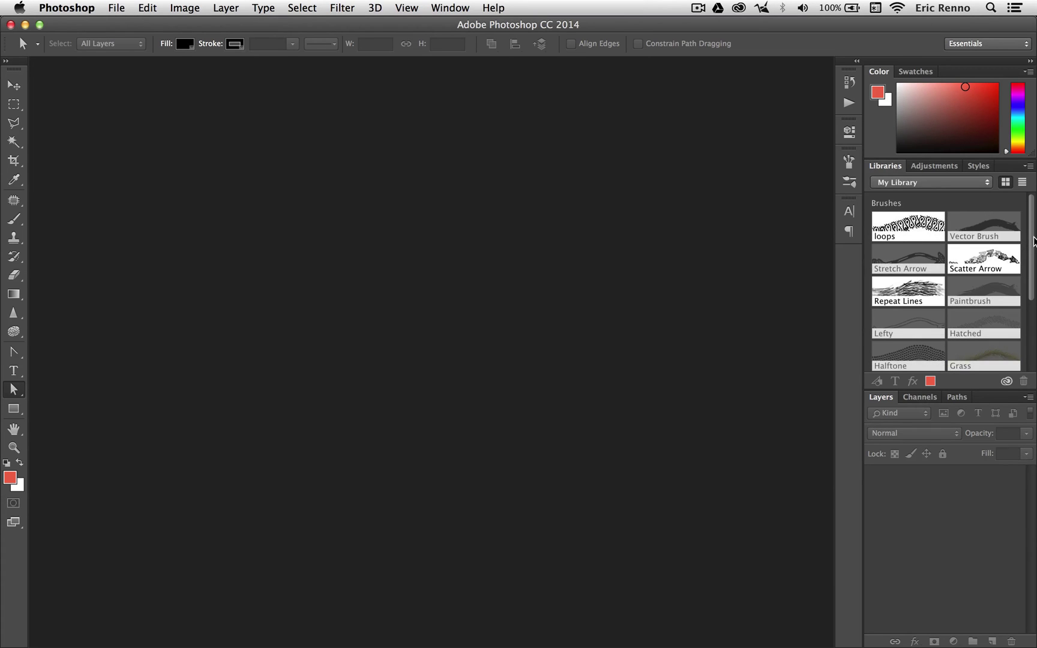
scroll(1033, 243, down, 1)
drag(1033, 243, 1033, 326)
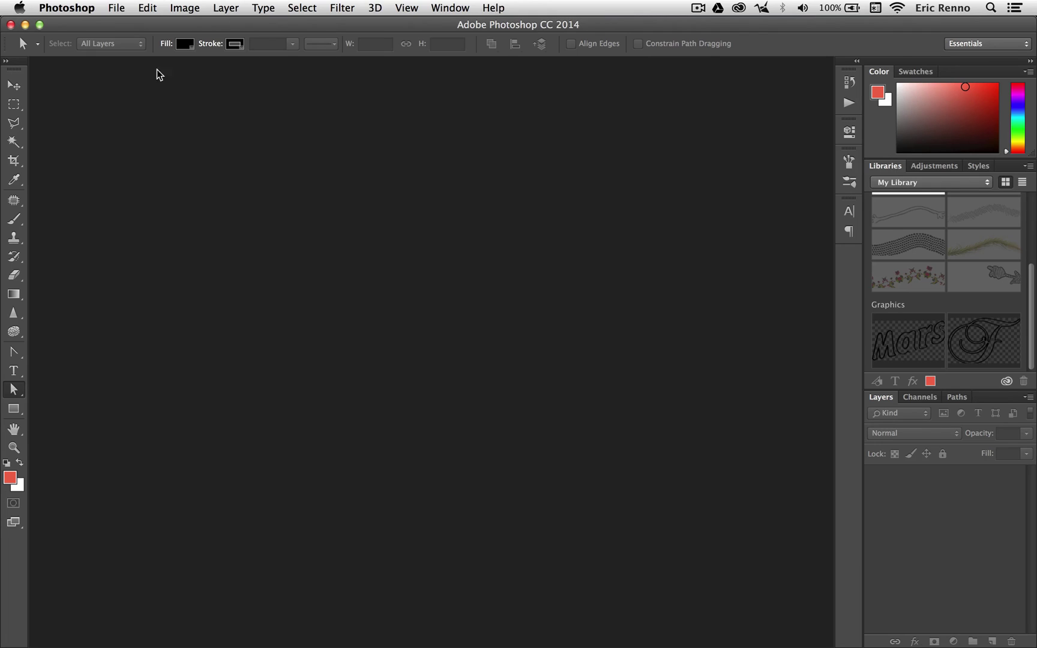
Step: Create the blank Untitled-1 document with the Macbook size preset
click(116, 8)
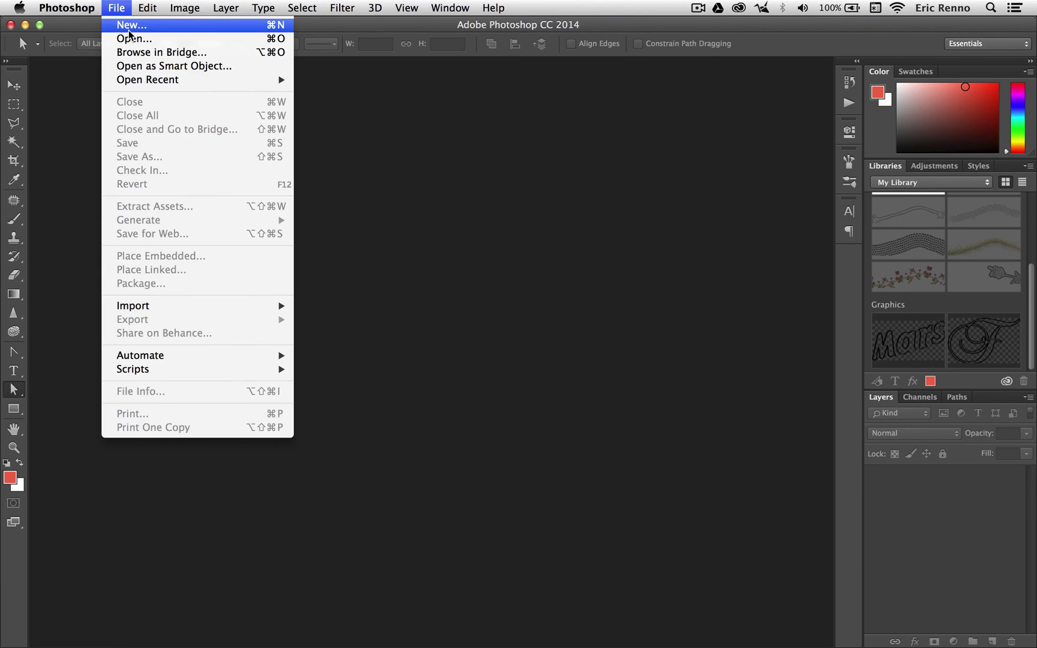
click(129, 26)
click(536, 208)
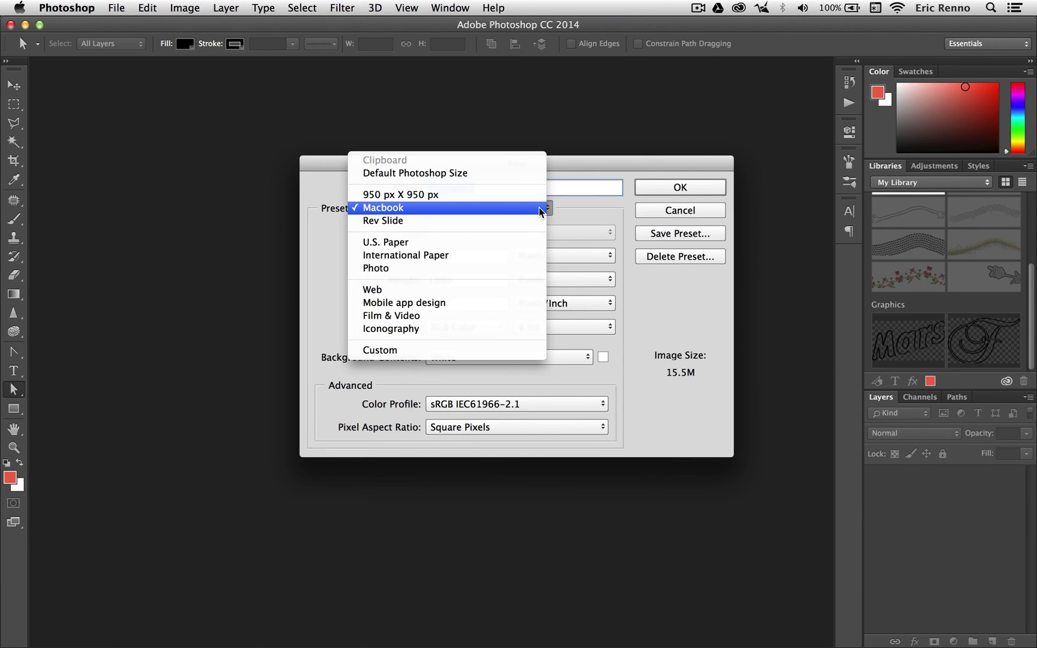
click(537, 205)
click(696, 210)
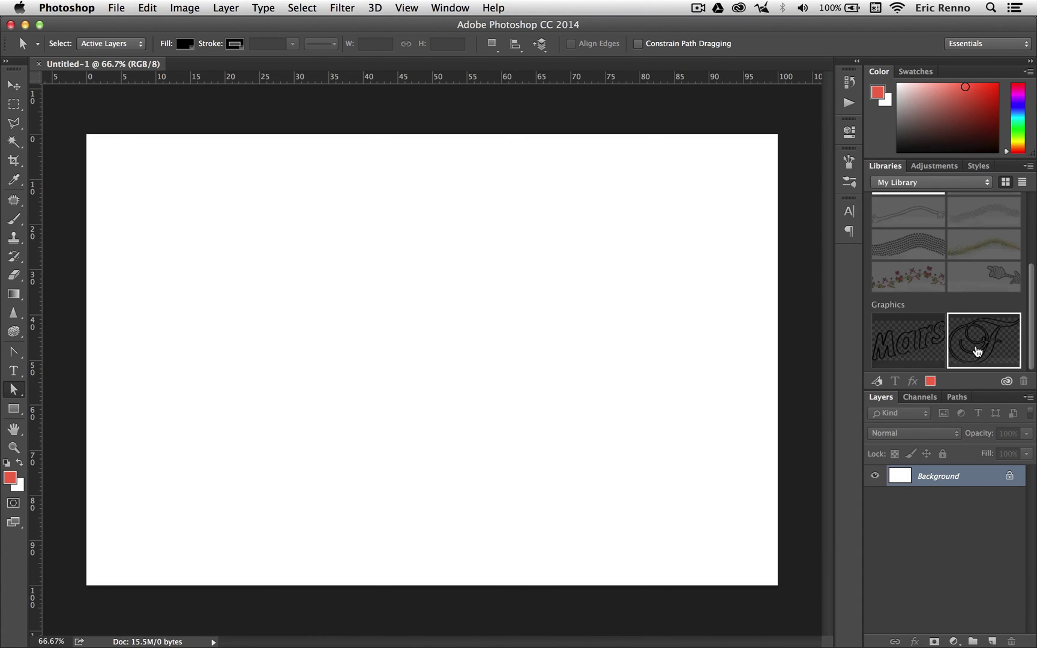
Step: Drop the F graphic onto the canvas, enlarge it to fill most of the page, and commit
drag(980, 333, 484, 337)
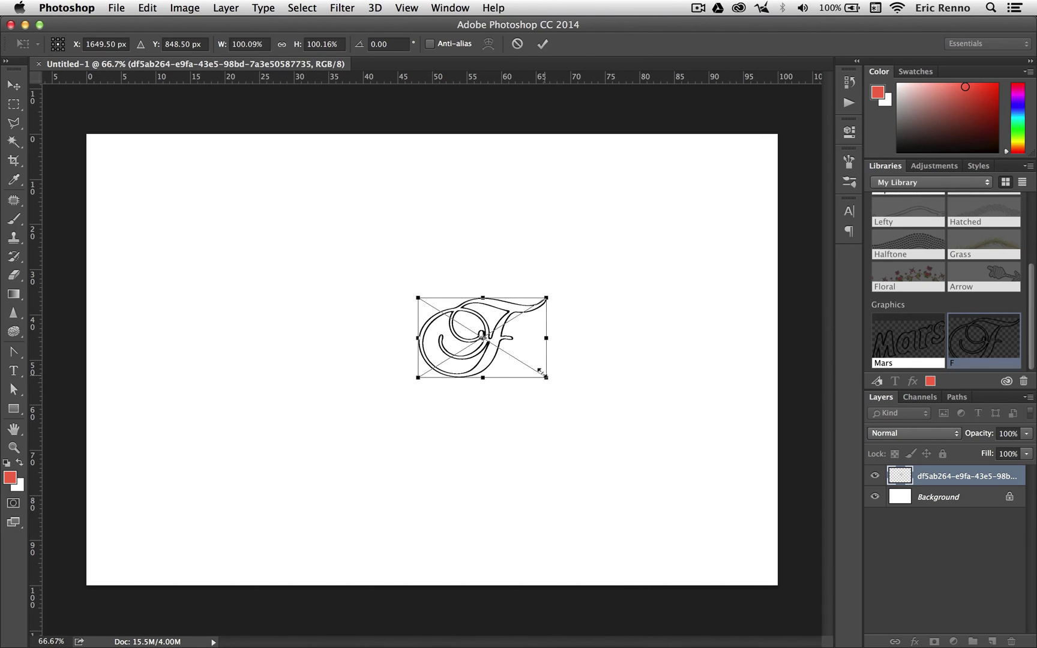
drag(542, 372, 751, 549)
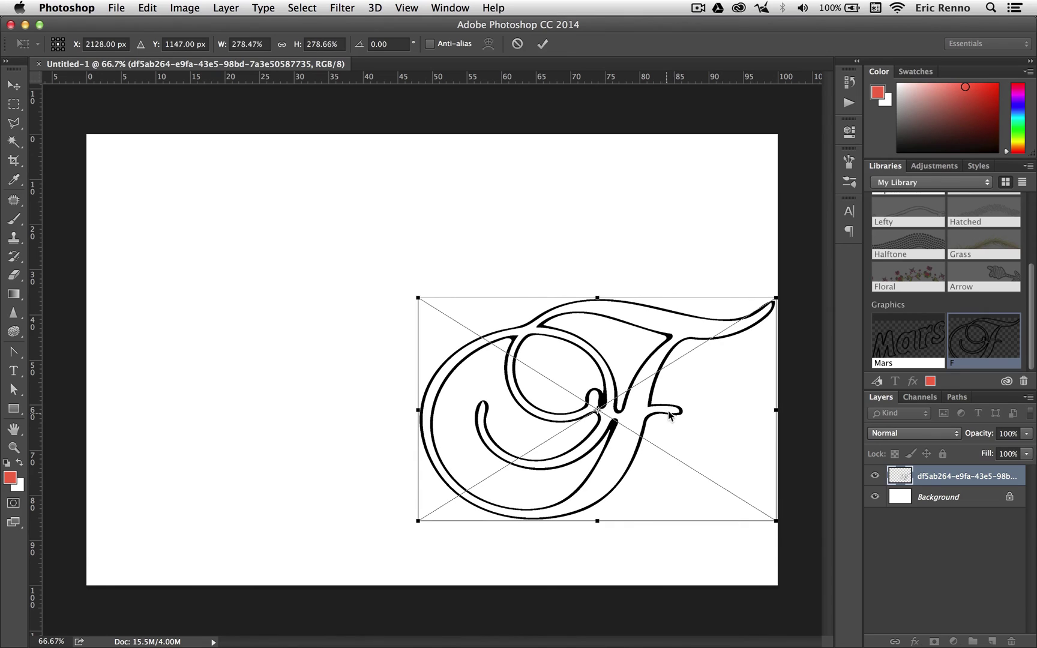
drag(662, 408, 422, 293)
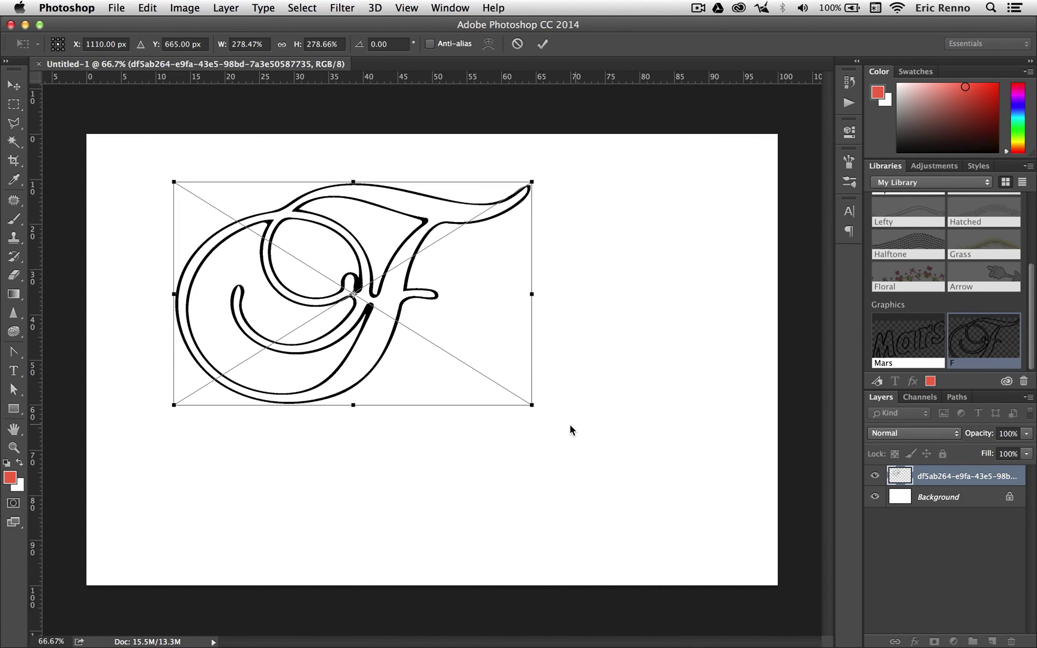
drag(532, 406, 709, 544)
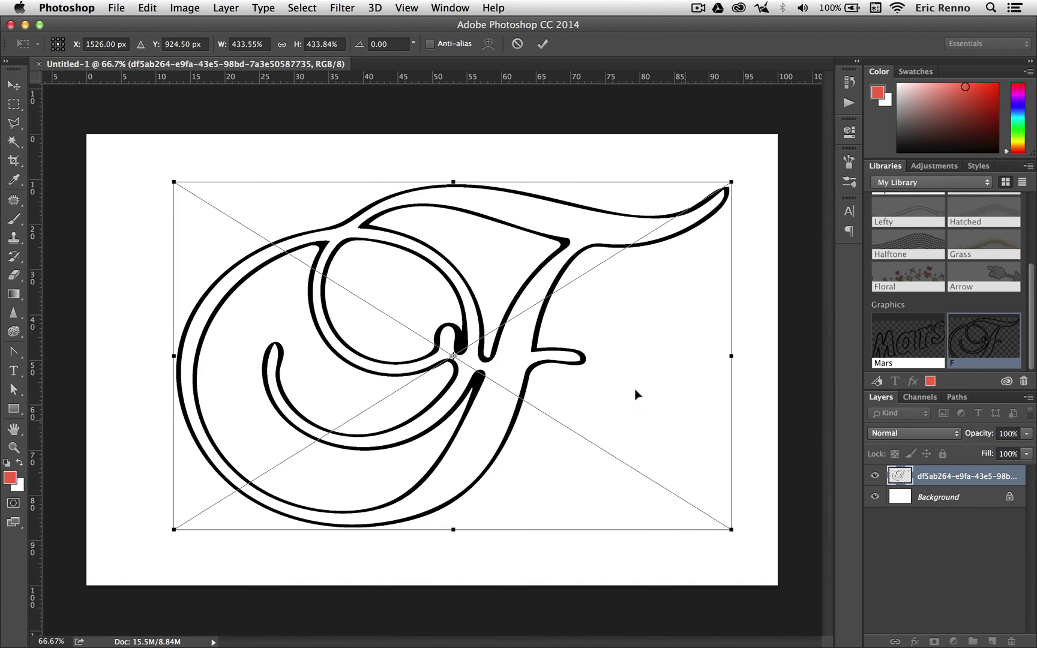
click(540, 48)
key(a)
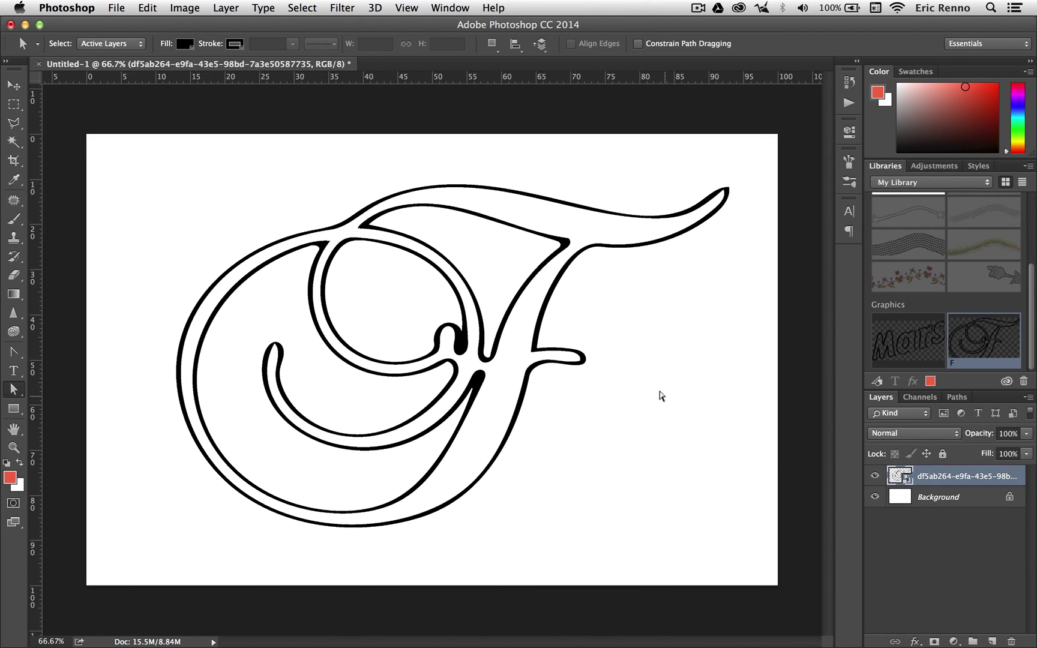
Step: Place the Mars graphic enlarged at the lower right beneath the F and commit it
drag(897, 351, 738, 566)
click(542, 44)
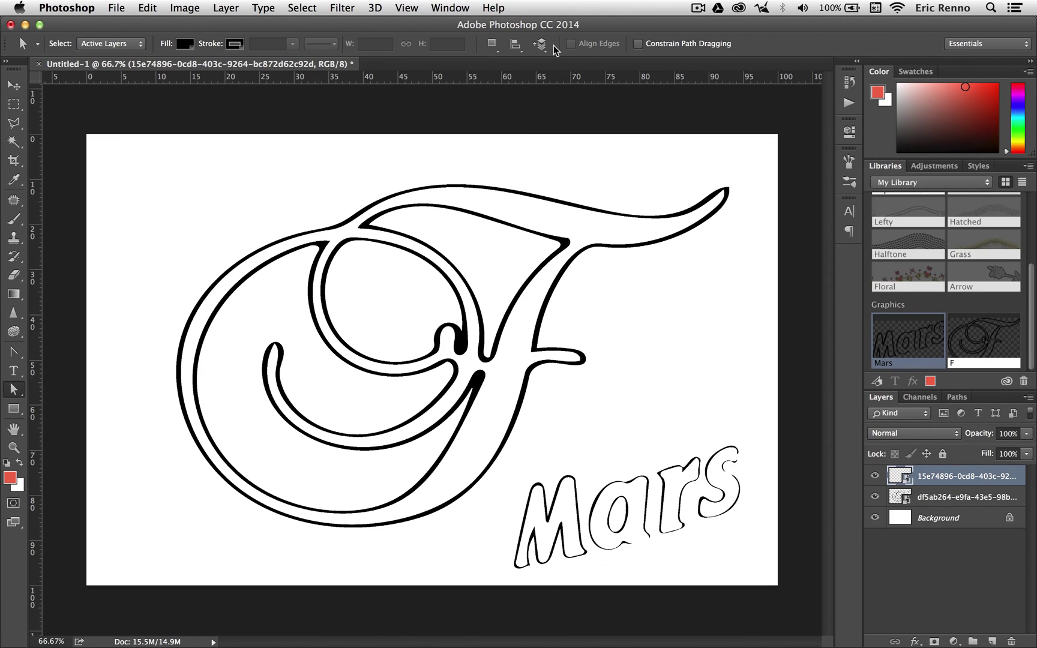